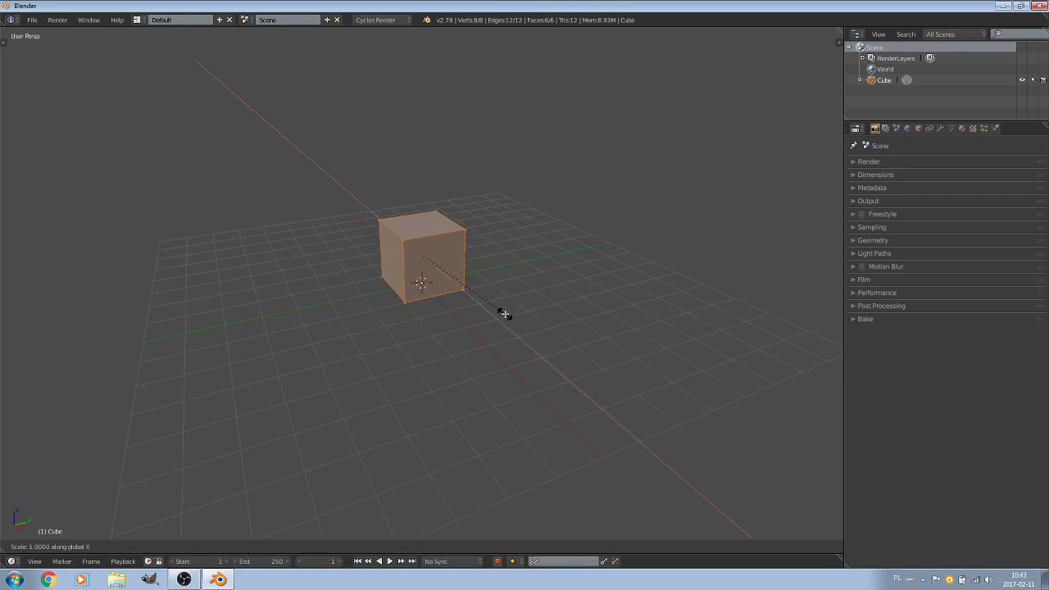
# Scale the default cube to 3 to start the room's floor
pyautogui.press('BackSpace')
pyautogui.write('3.1349 (3')
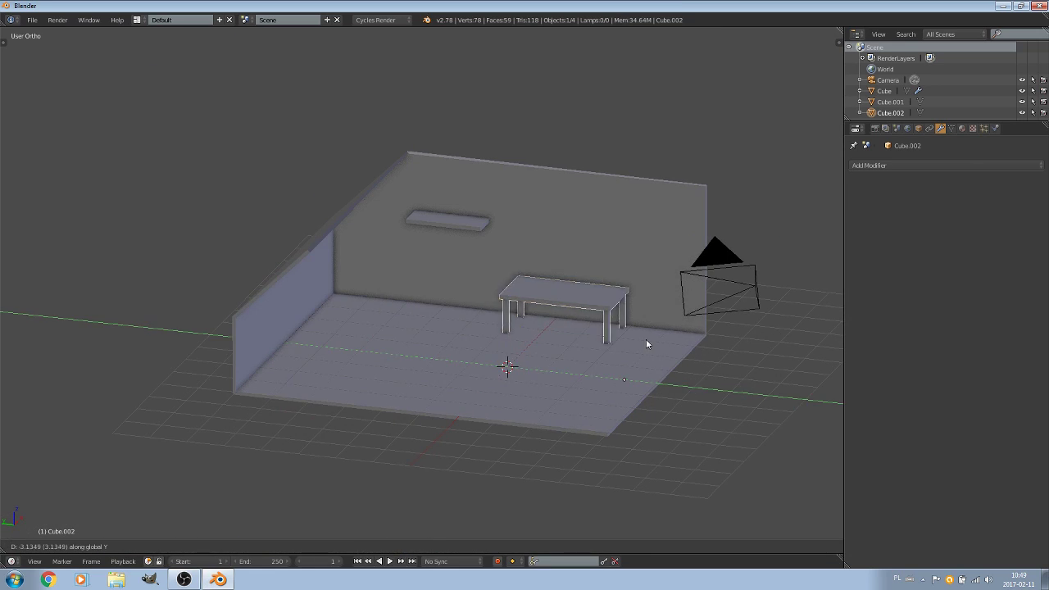
# Place the shelf board along Y and duplicate it for a second board
pyautogui.click(512, 258)
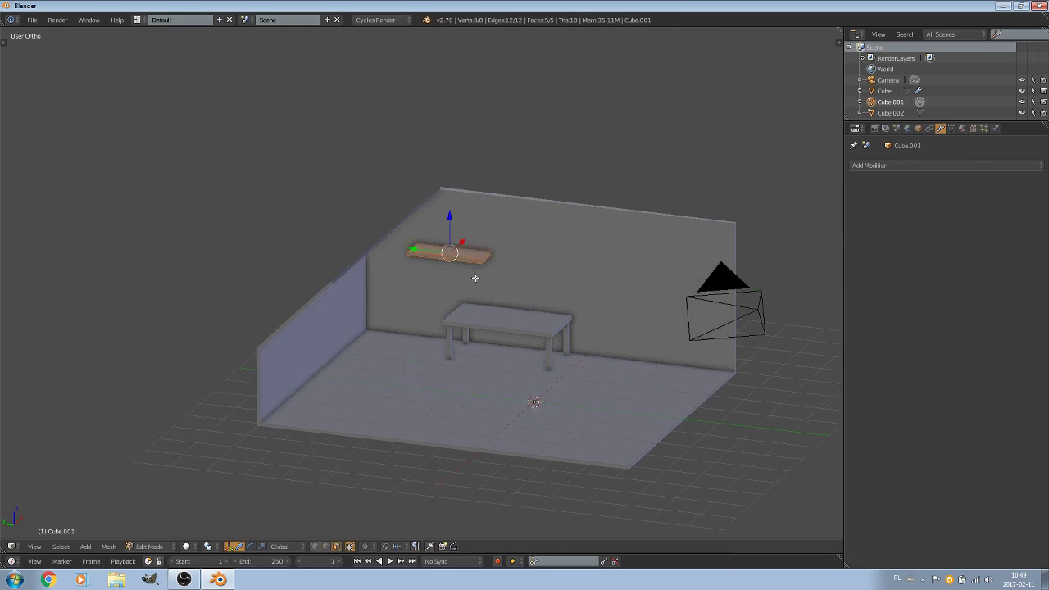
pyautogui.press('KP_3')
pyautogui.press('KP_Decimal')
pyautogui.hotkey('shift', 'd')
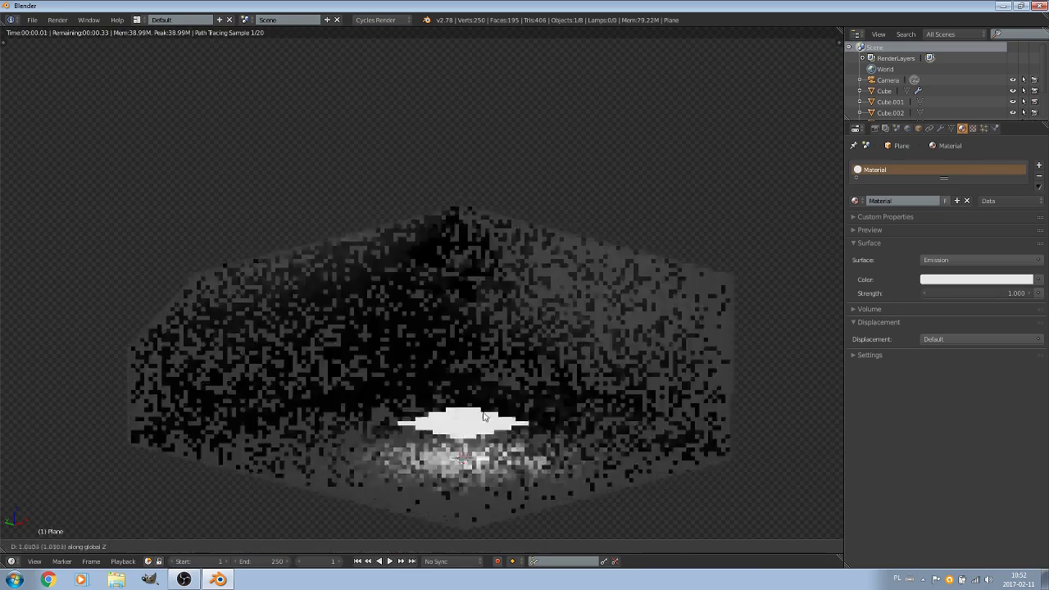
# Enable world nodes, set the background colour to black, and render the room
pyautogui.click(951, 225)
pyautogui.click(979, 245)
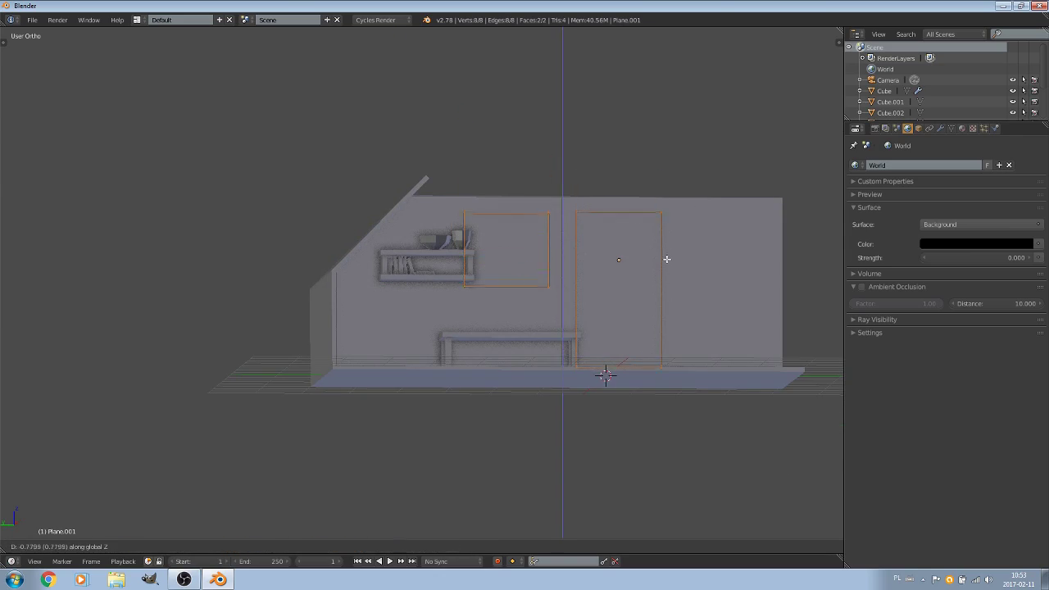
pyautogui.press('F12')
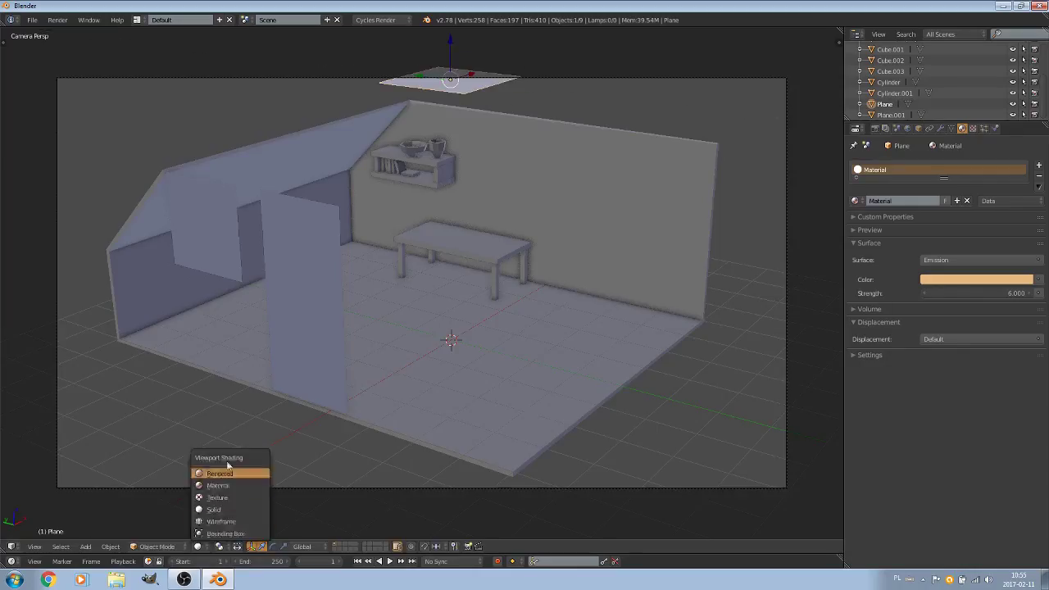
# Preview the room in rendered shading and adjust the light plane's emission strength
pyautogui.click(223, 473)
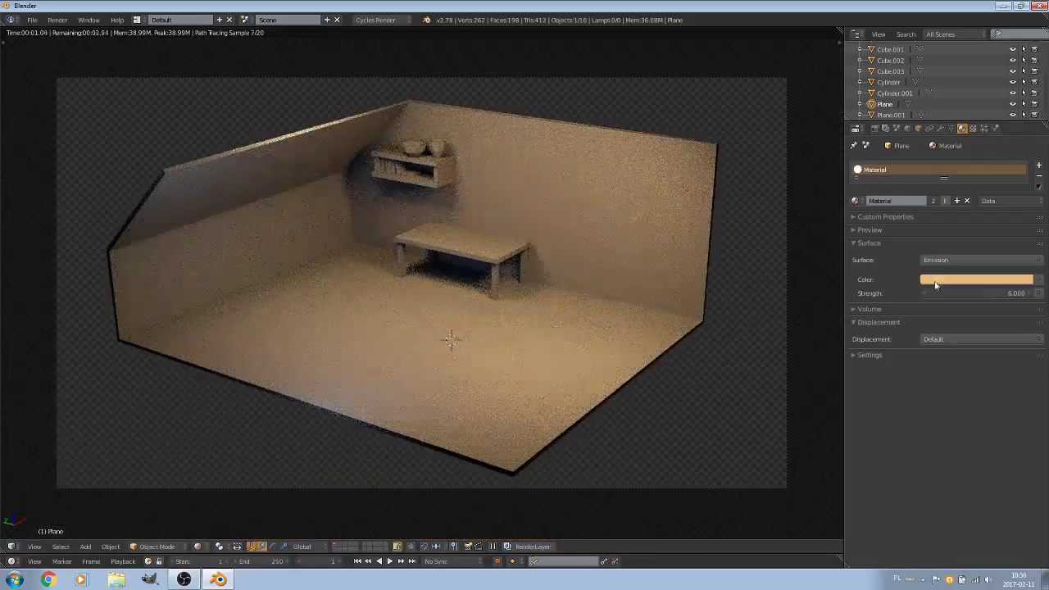
pyautogui.click(983, 292)
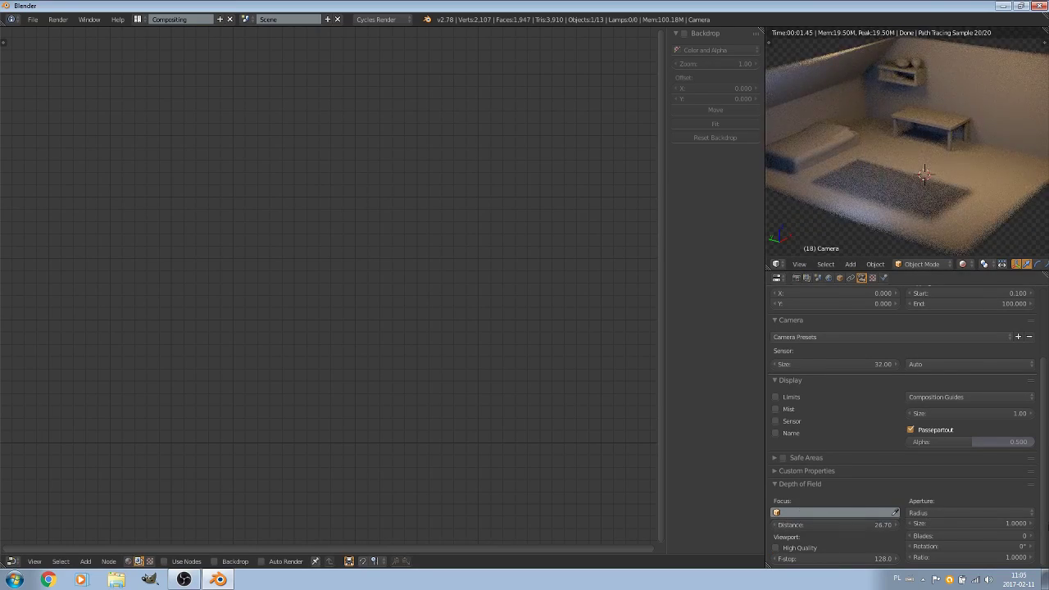
# Set camera aperture to 0.3 and add a colour node and Diffuse-to-Mix link in the floor material
pyautogui.write('0.3')
pyautogui.press('Return')
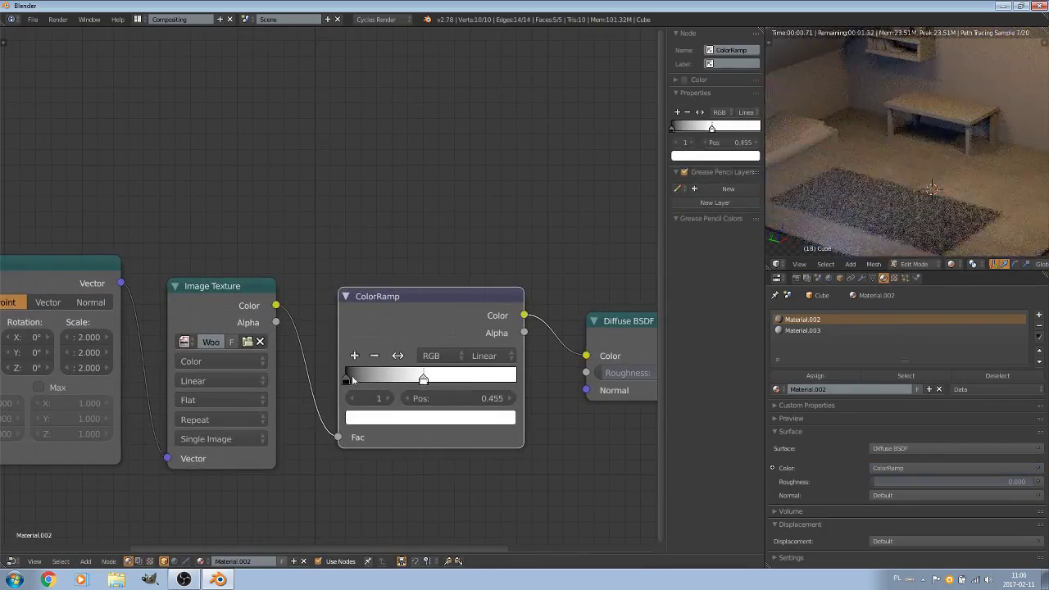
pyautogui.click(85, 560)
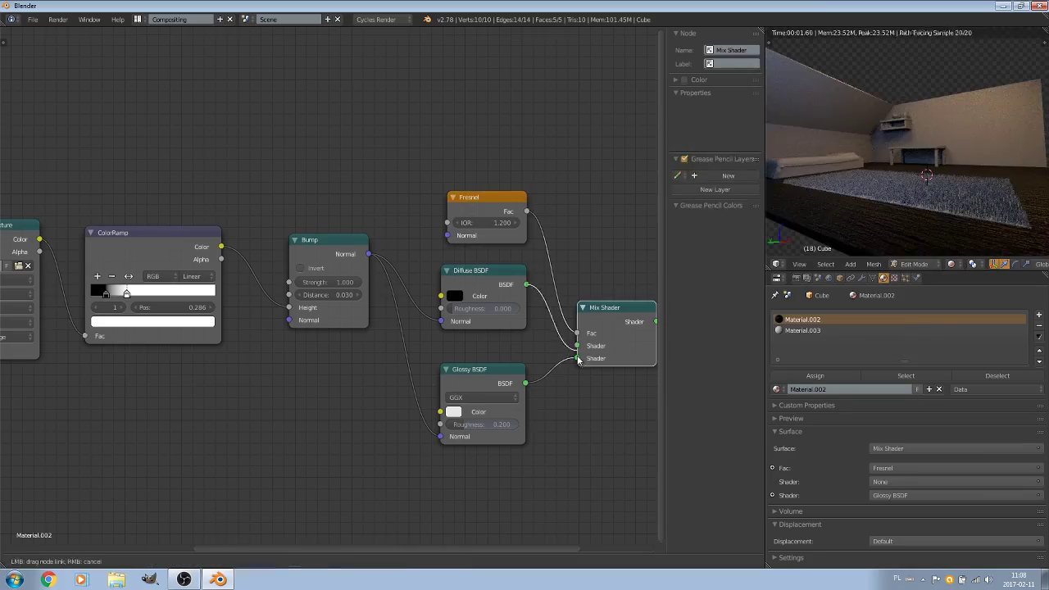
pyautogui.moveTo(579, 361); pyautogui.dragTo(579, 362)
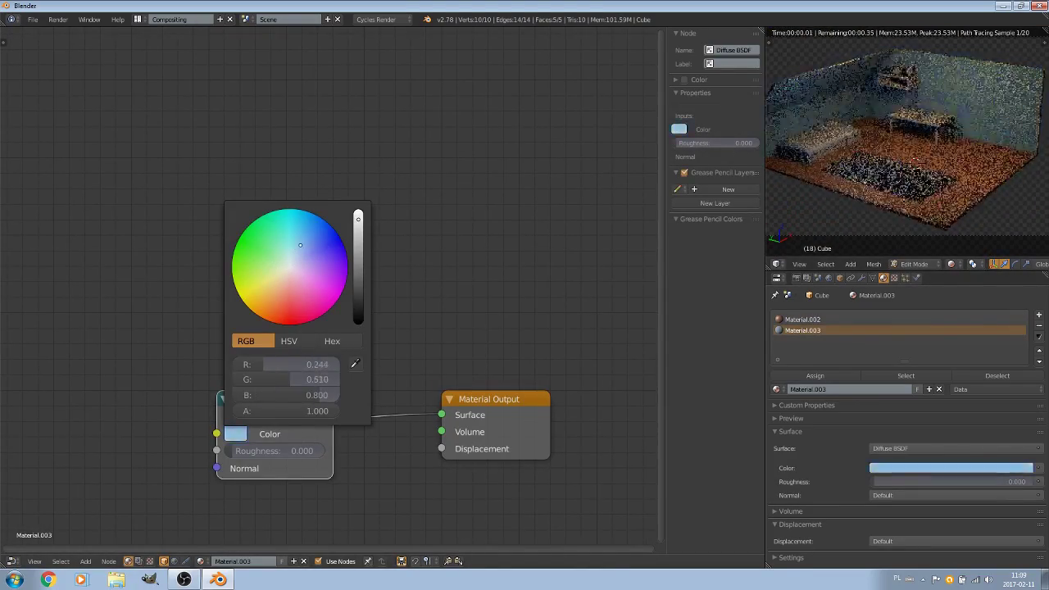
# Make the walls light blue, leave edit mode and return to solid shading
pyautogui.moveTo(304, 253); pyautogui.dragTo(321, 244)
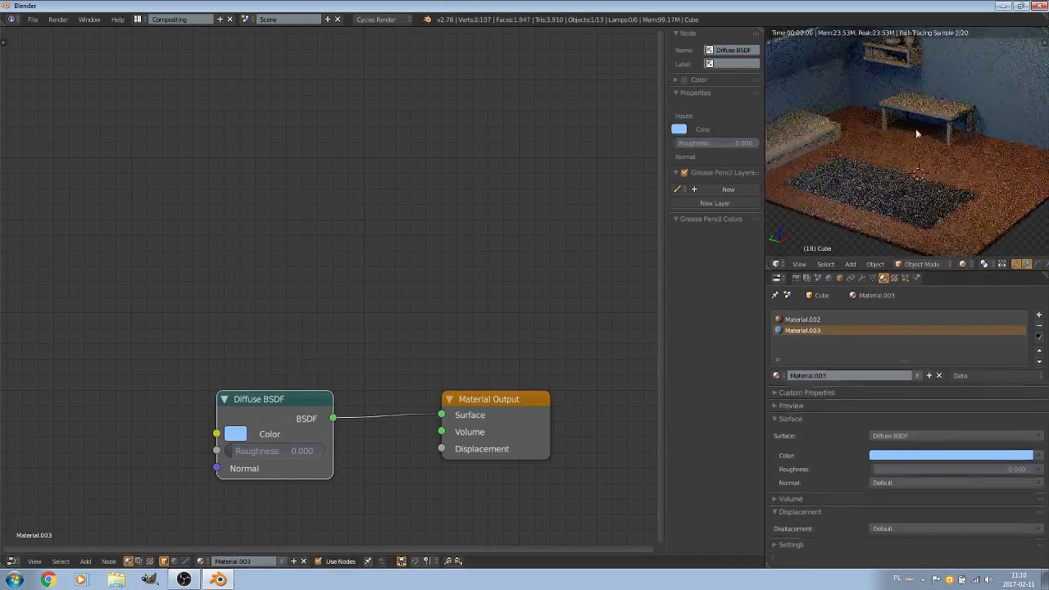
pyautogui.press('Tab')
pyautogui.press('z')
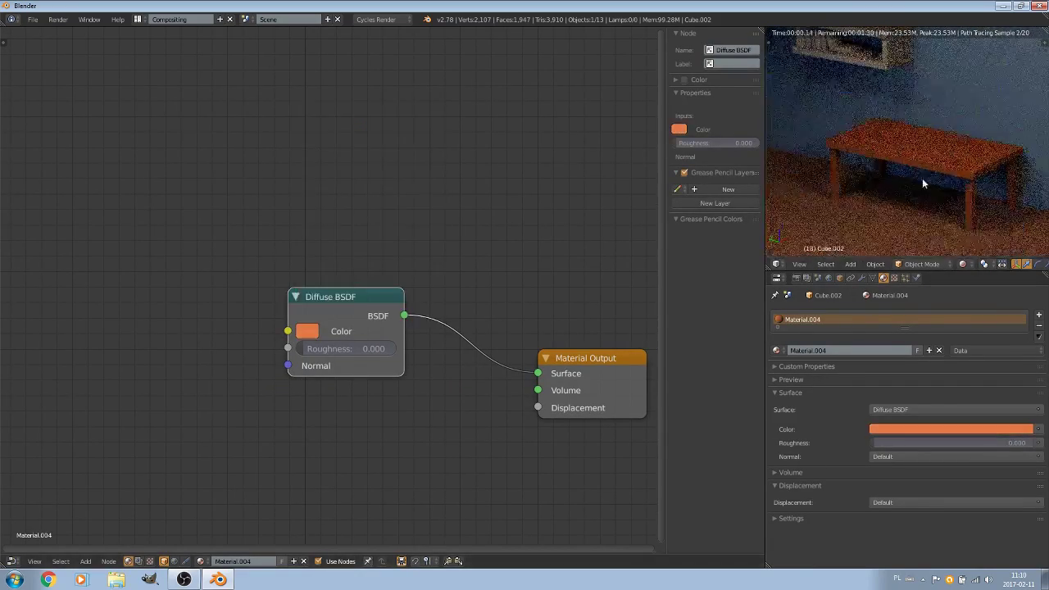
# Link Glossy and Fresnel into the Mix Shader, shift the colour toward yellow, and render
pyautogui.moveTo(195, 396); pyautogui.dragTo(205, 375)
pyautogui.click(193, 371)
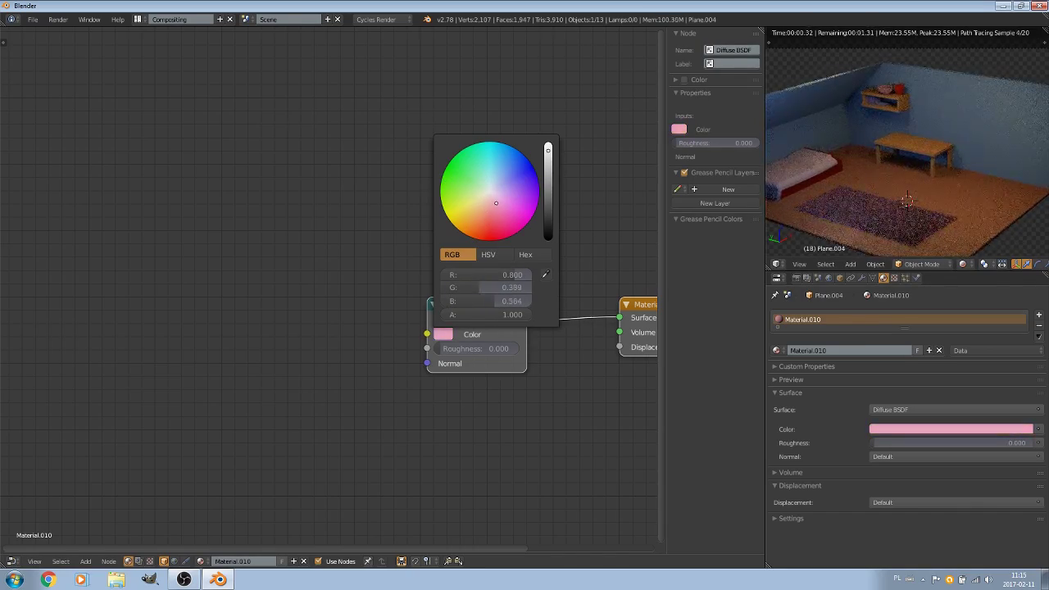
pyautogui.moveTo(506, 181)
pyautogui.mouseDown()
pyautogui.moveTo(473, 204)
pyautogui.moveTo(518, 179)
pyautogui.mouseUp()
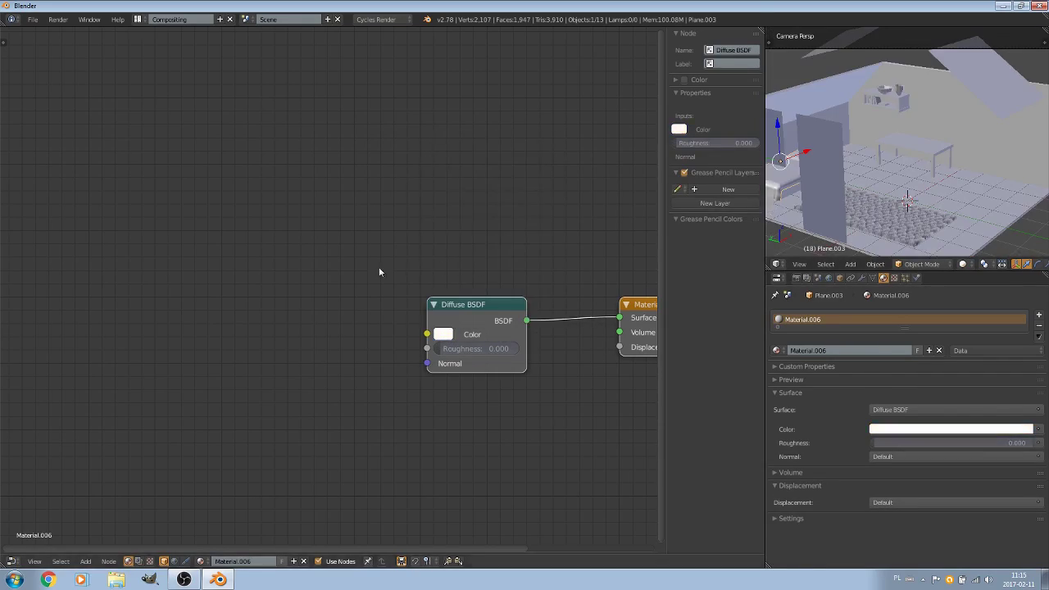
pyautogui.press('F12')
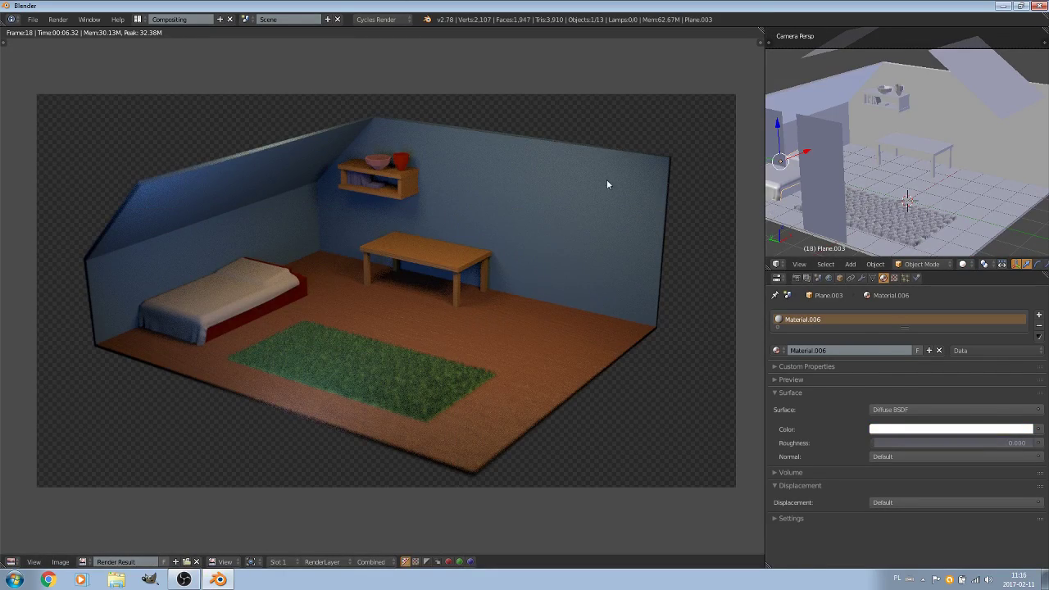
# Add a Color Balance node with Lift pushed toward blue, plus a Mix node before Composite
pyautogui.click(808, 349)
pyautogui.hotkey('shift', 'F3')
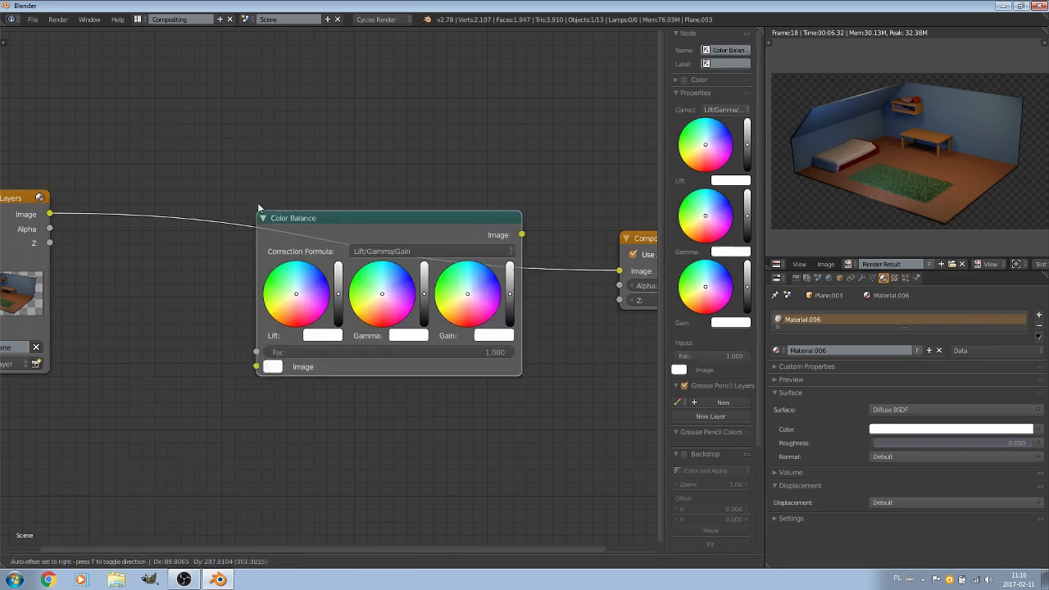
pyautogui.scroll(3, 488, 333)
pyautogui.moveTo(122, 246); pyautogui.dragTo(134, 224)
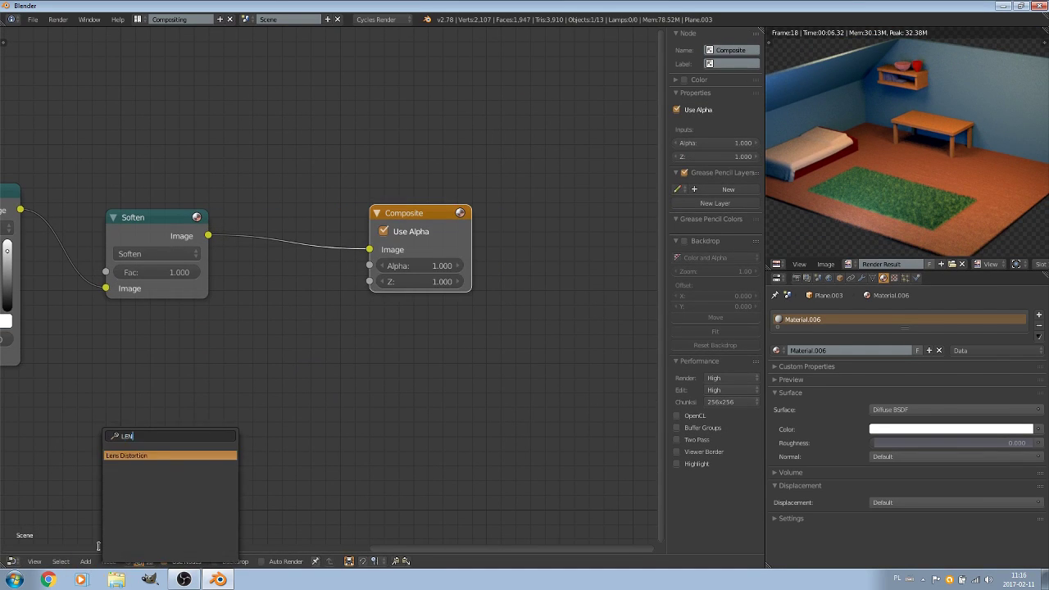
pyautogui.click(359, 295)
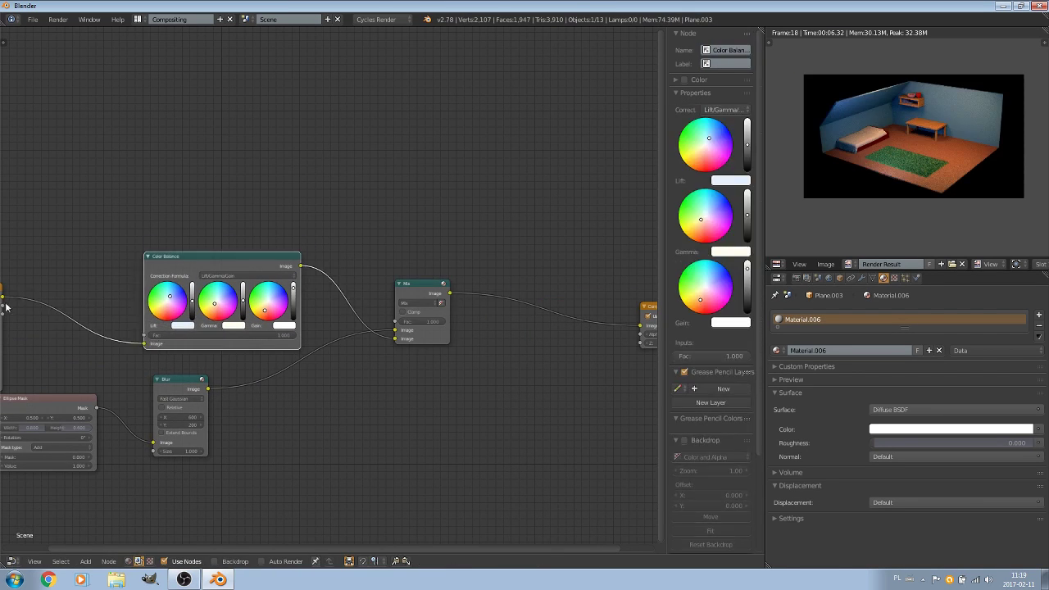
# Route the blurred mask through a ColorRamp into the Mix, with a dark red to warm stop
pyautogui.moveTo(443, 293); pyautogui.dragTo(440, 347)
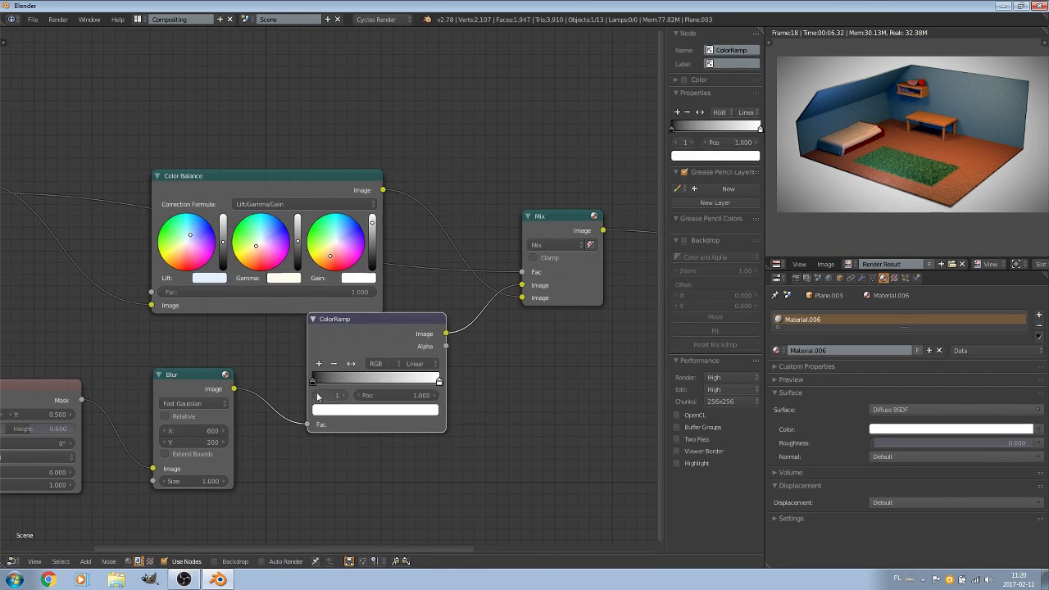
pyautogui.click(312, 382)
pyautogui.click(374, 410)
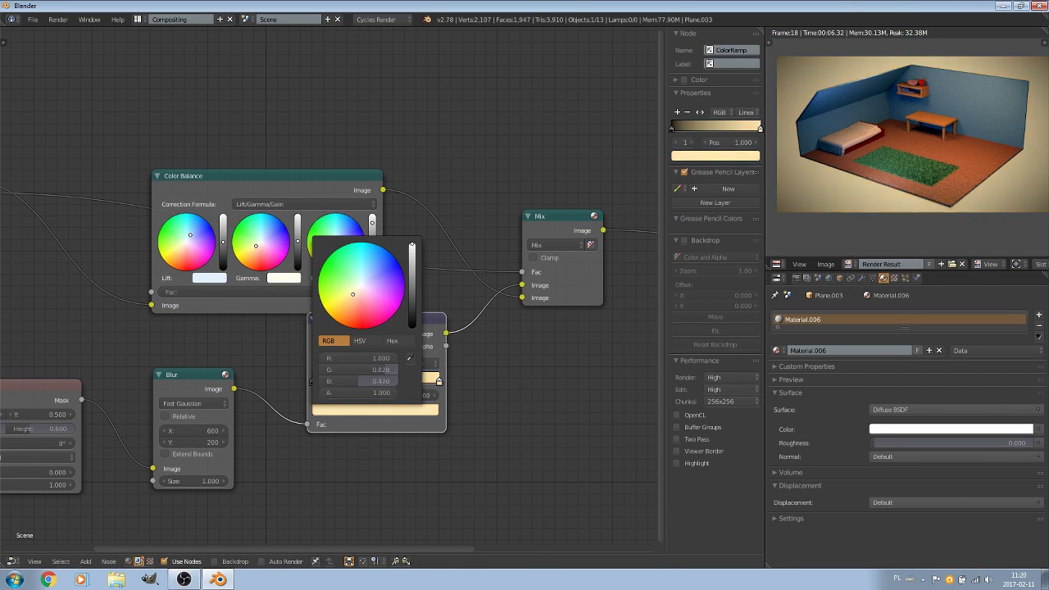
pyautogui.moveTo(361, 287); pyautogui.dragTo(349, 305)
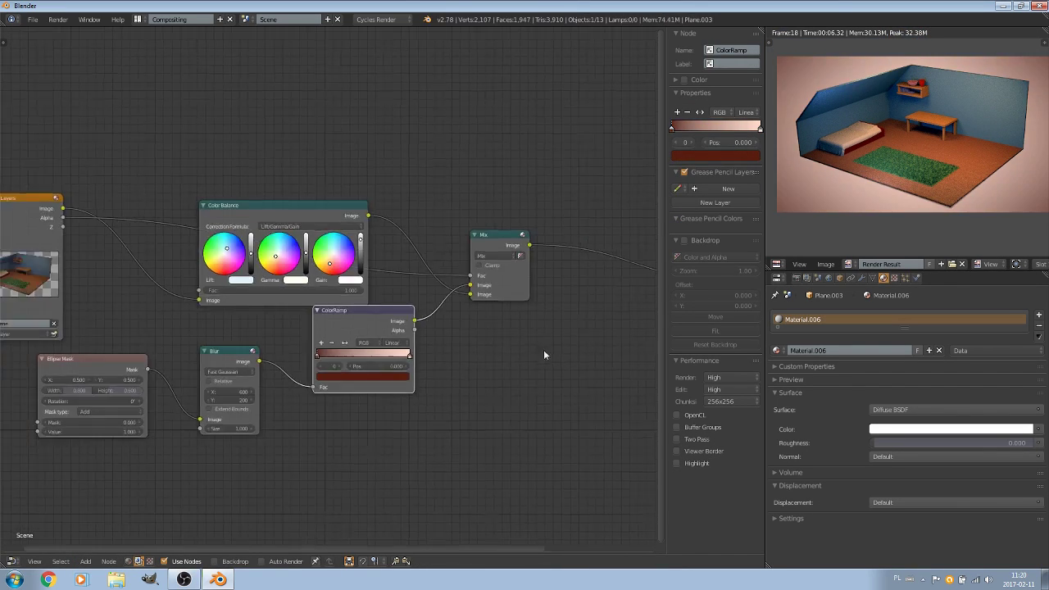